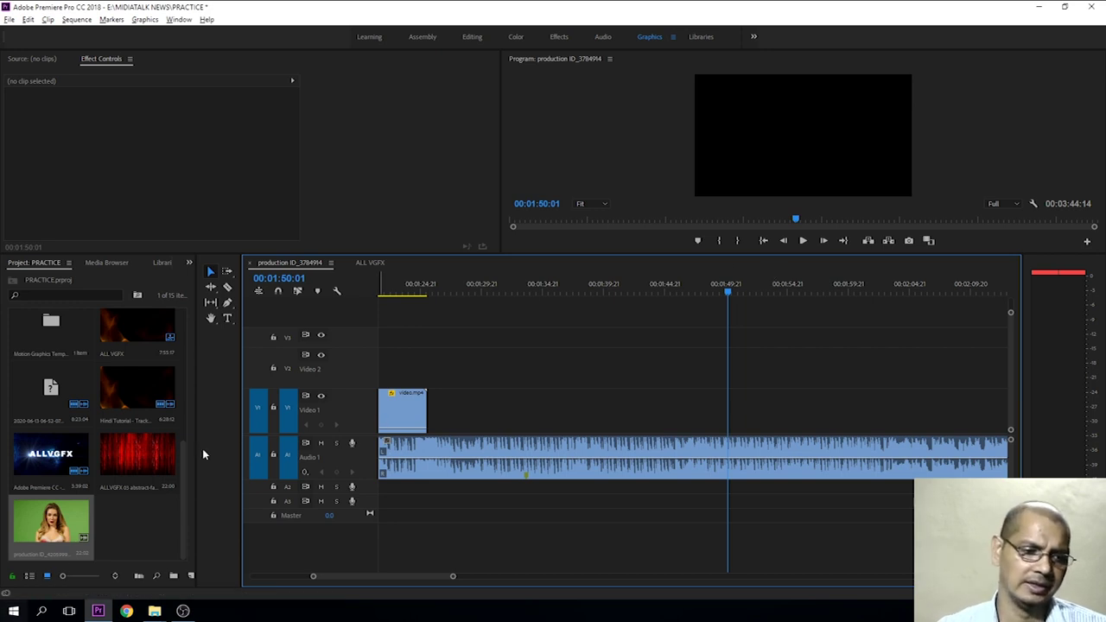
- Add the green-screen clip production_ID_4205999.mp4 from the Project panel to Video 2
click(58, 525)
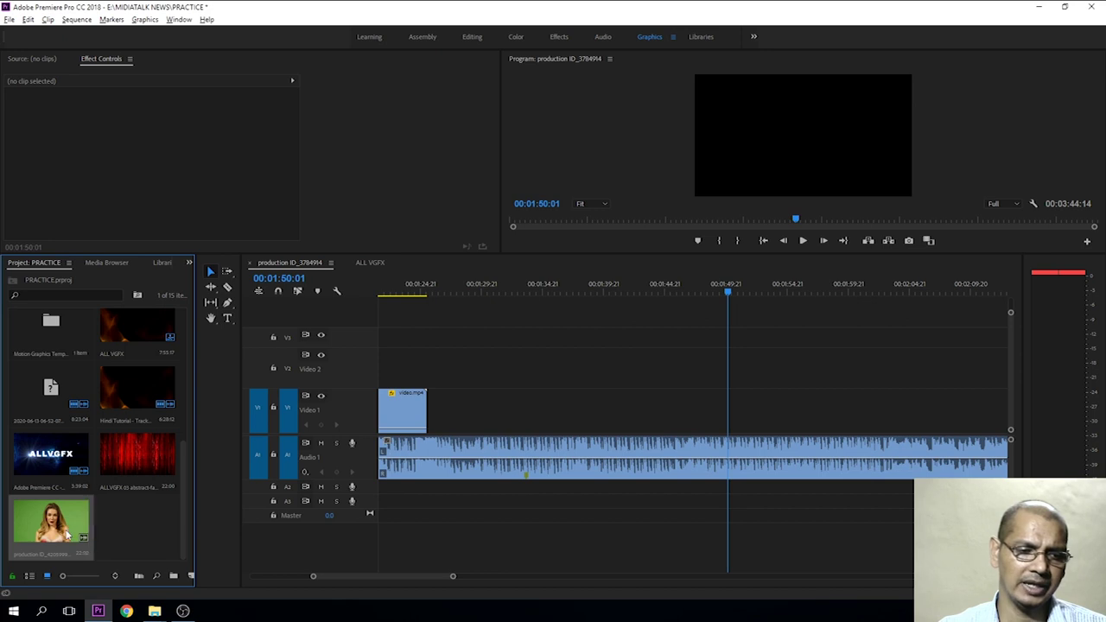
mouse_move(38, 529)
mouse_down()
mouse_move(761, 399)
mouse_move(745, 370)
mouse_up()
click(803, 292)
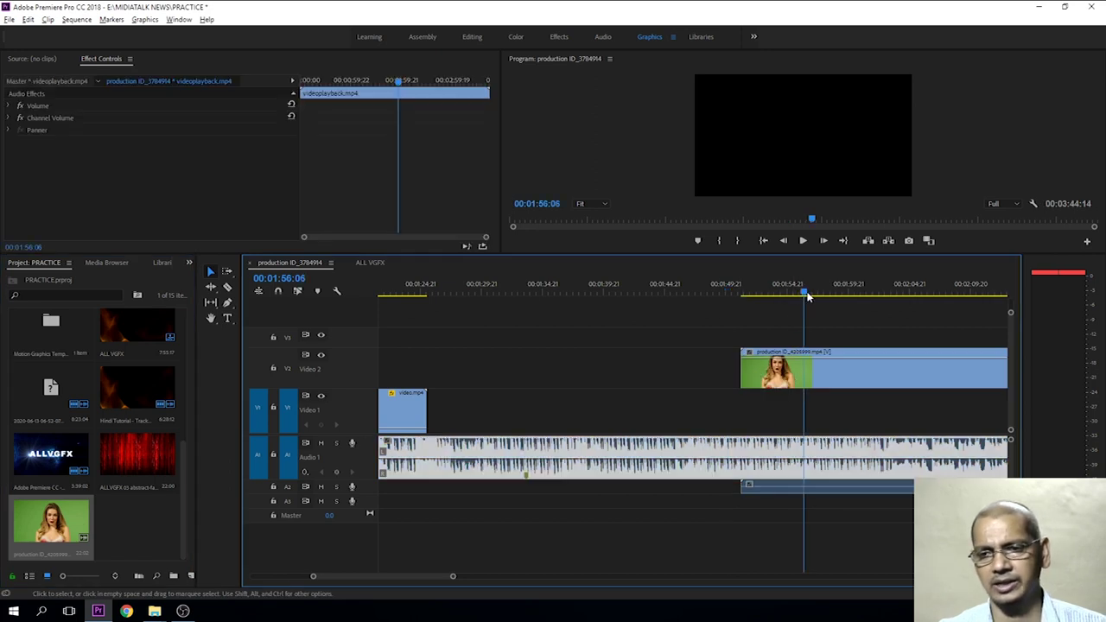
- Delete the clip's audio from Audio 2 and move the clip down onto Video 1
click(785, 527)
click(800, 487)
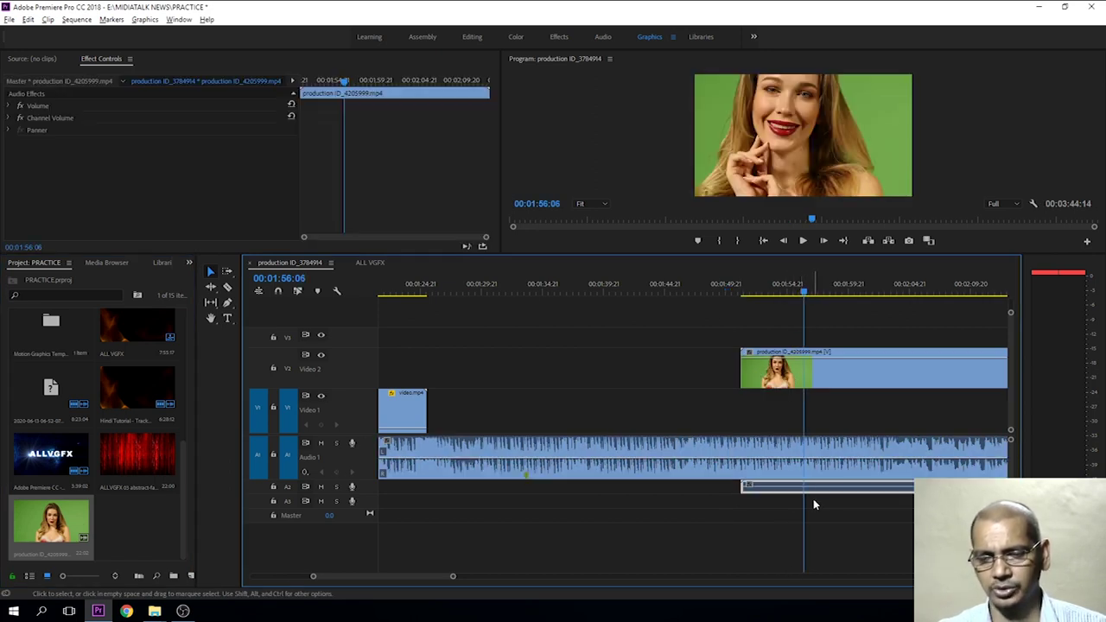
key(Delete)
drag(778, 370, 559, 412)
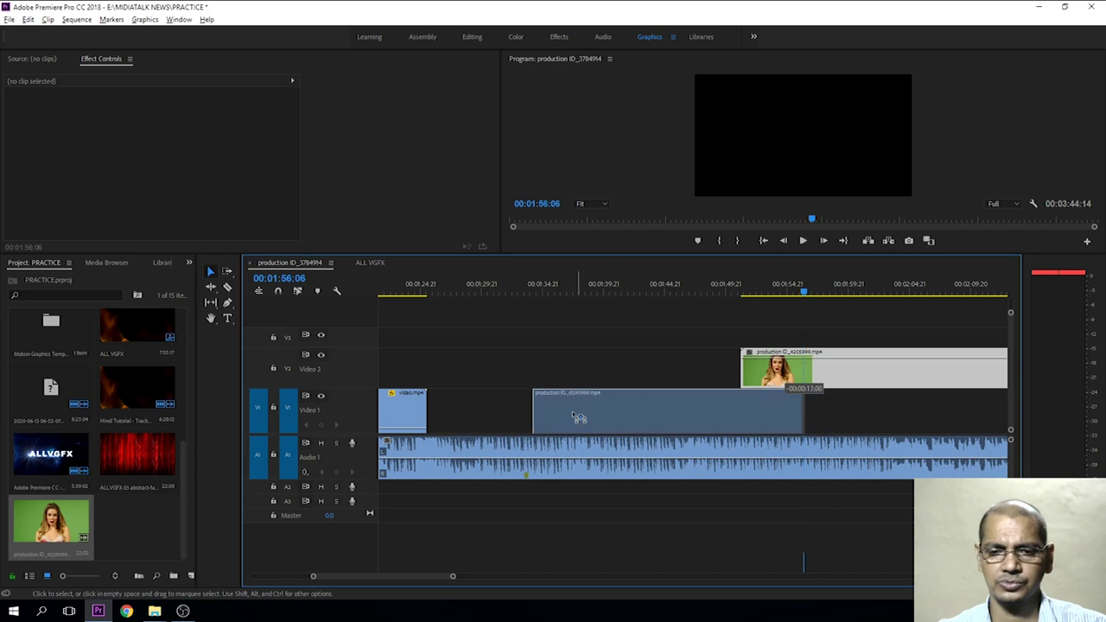
click(600, 293)
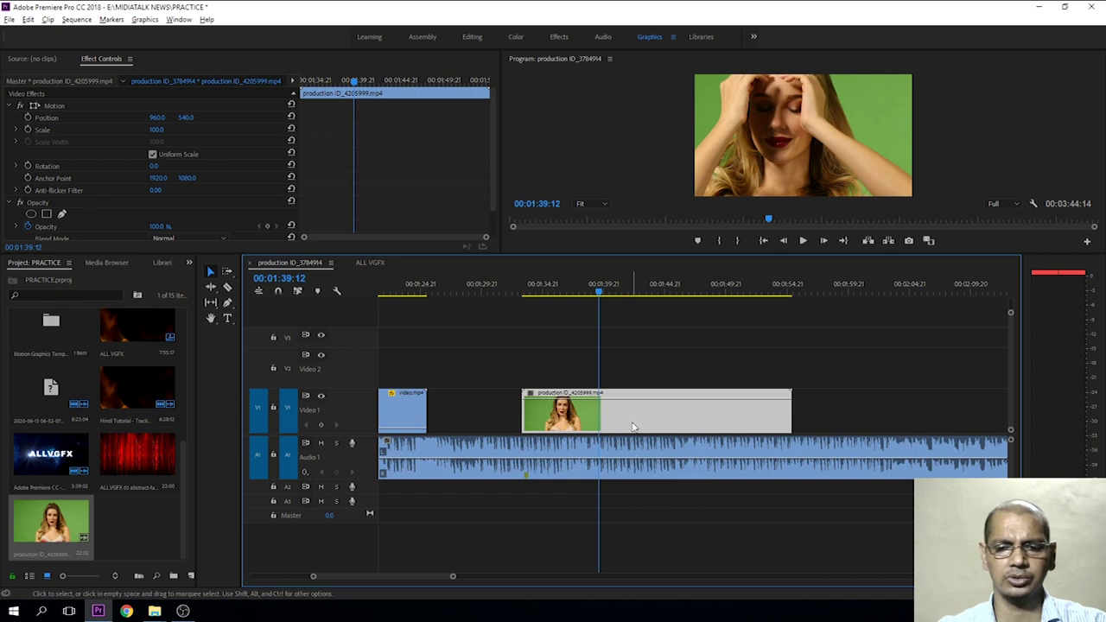
- Set the green-screen clip's Motion Scale to 50 in Effect Controls
click(155, 129)
text(50)
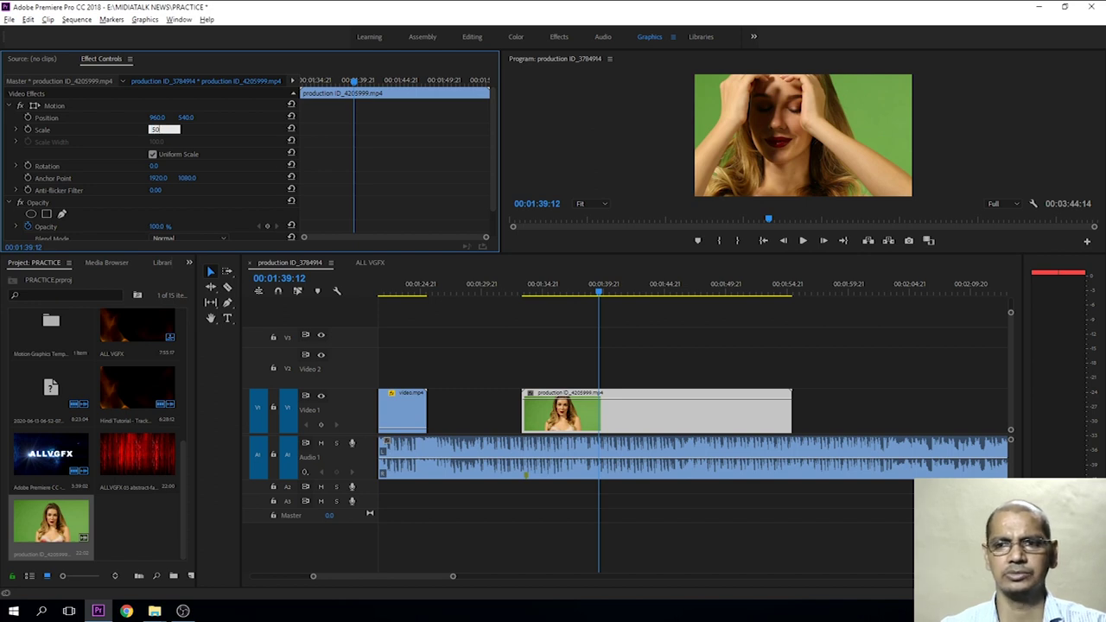
key(Return)
- Preview the scaled clip by playing it from several points between 00:01:34 and 00:01:49
click(535, 291)
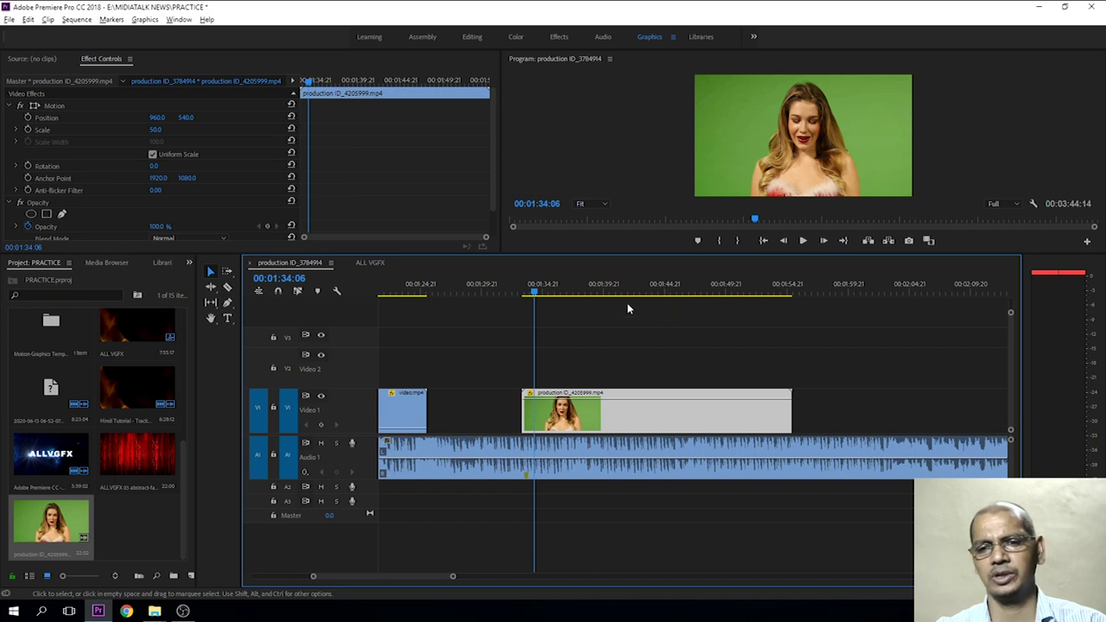
click(581, 291)
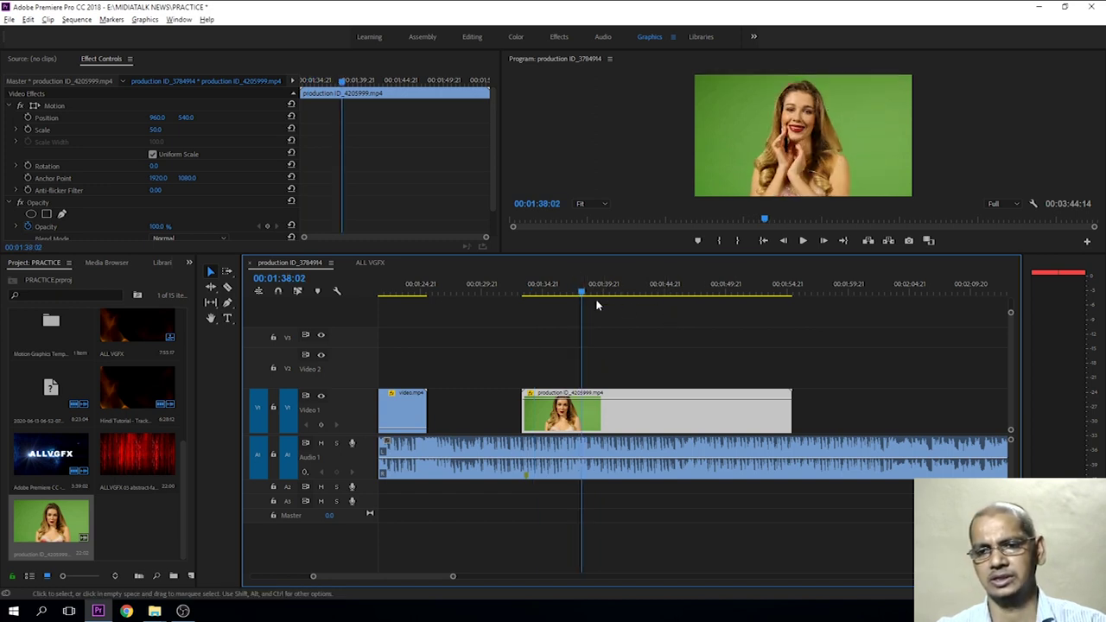
click(606, 293)
key(space)
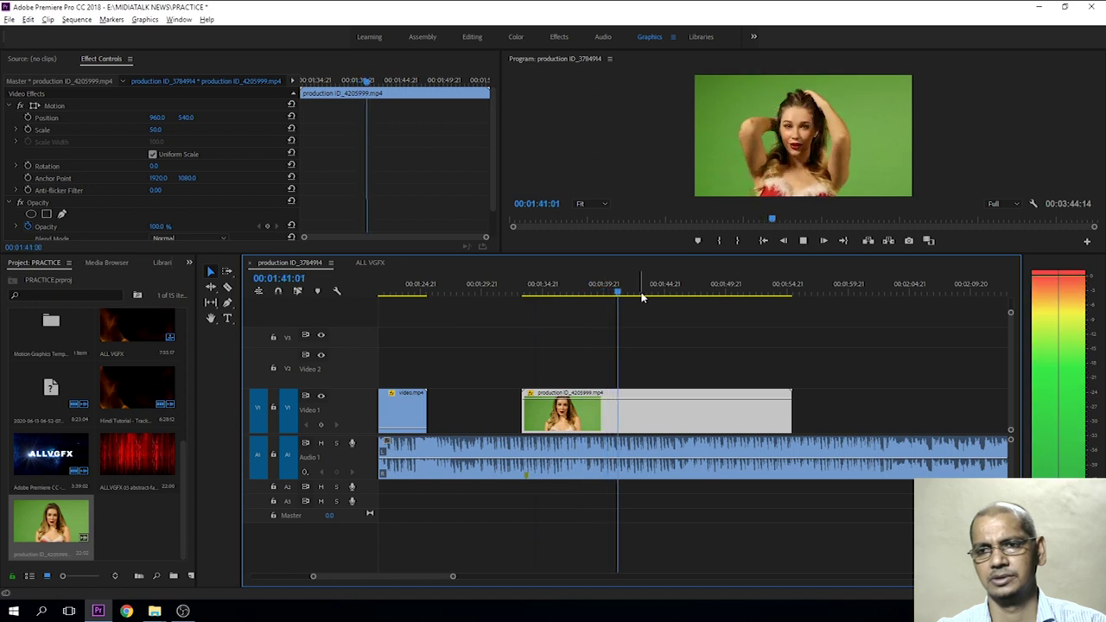
key(space)
click(661, 292)
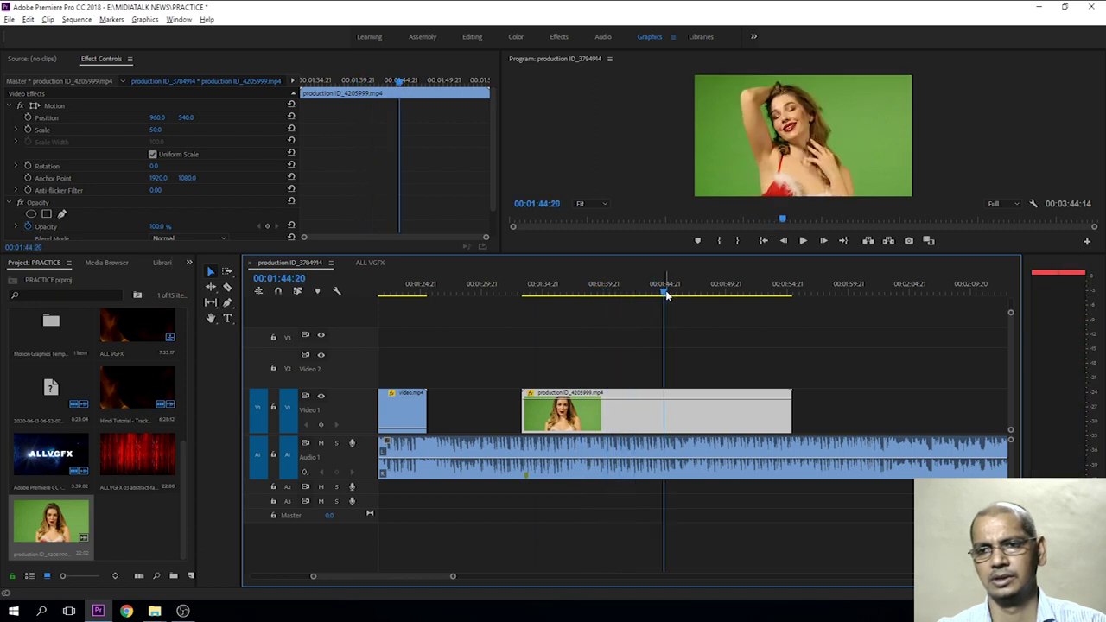
key(space)
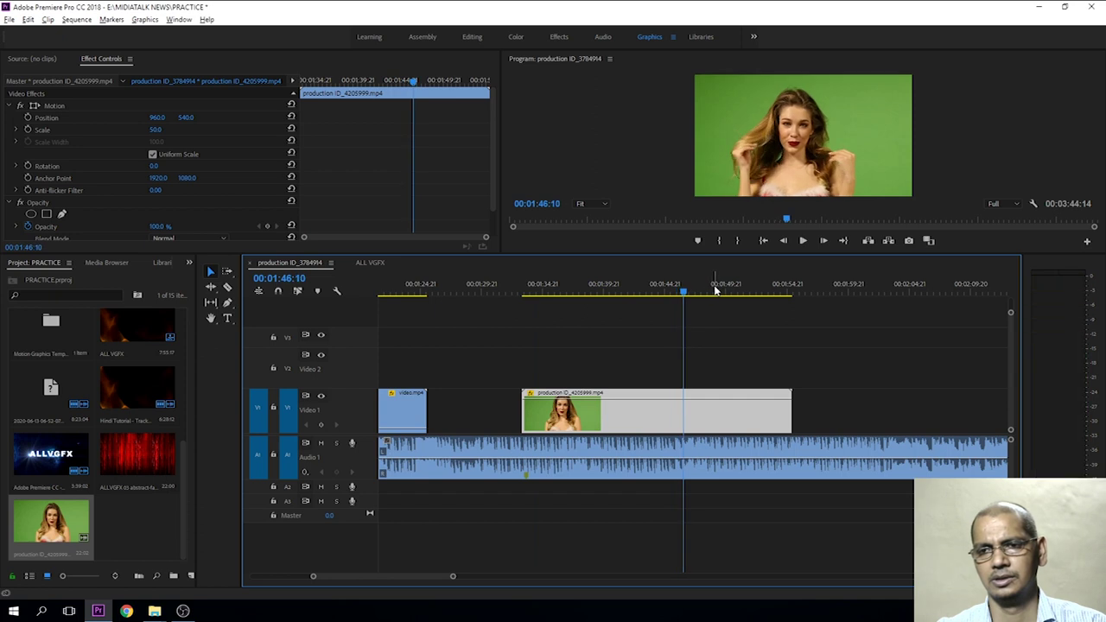
click(717, 291)
key(space)
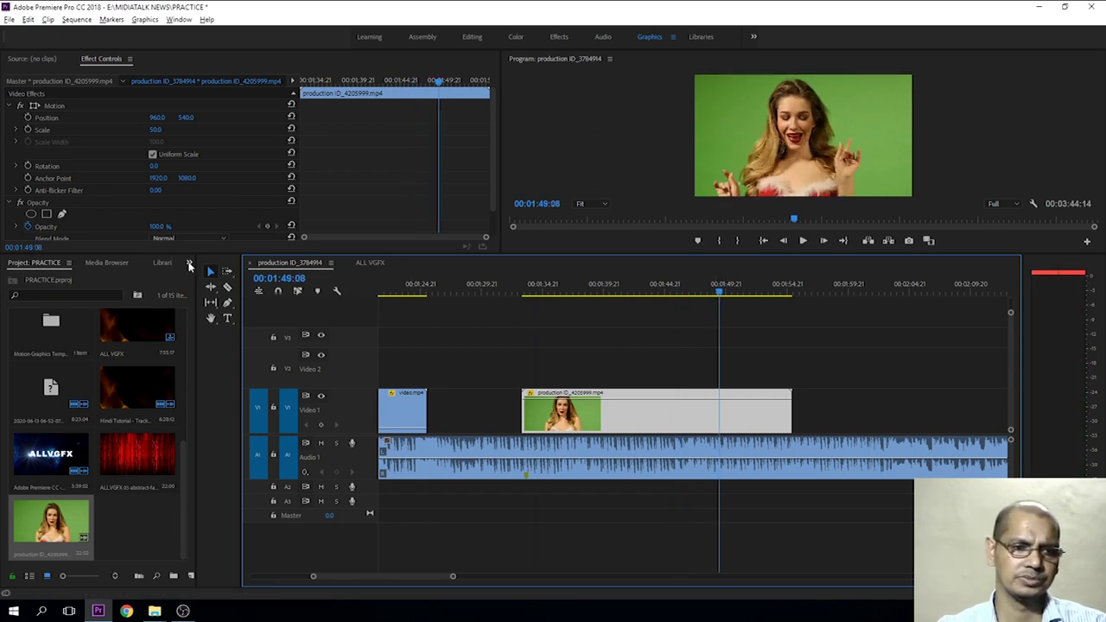
click(58, 268)
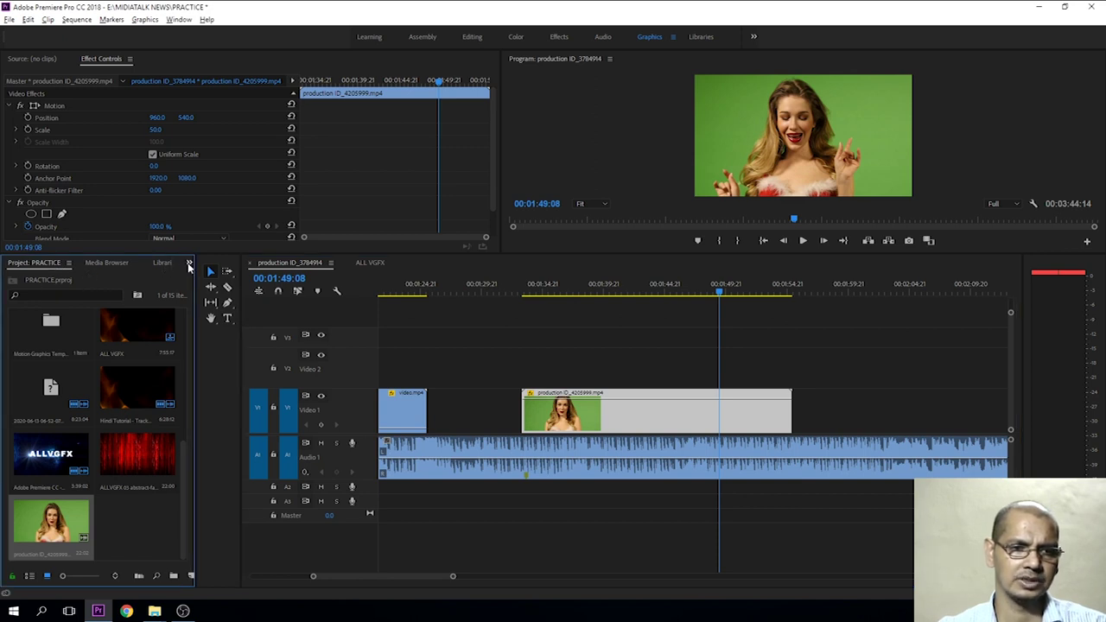
- Show the Effects panel, search 'ultra key' and select Video Effects > Keying > Ultra Key
click(189, 264)
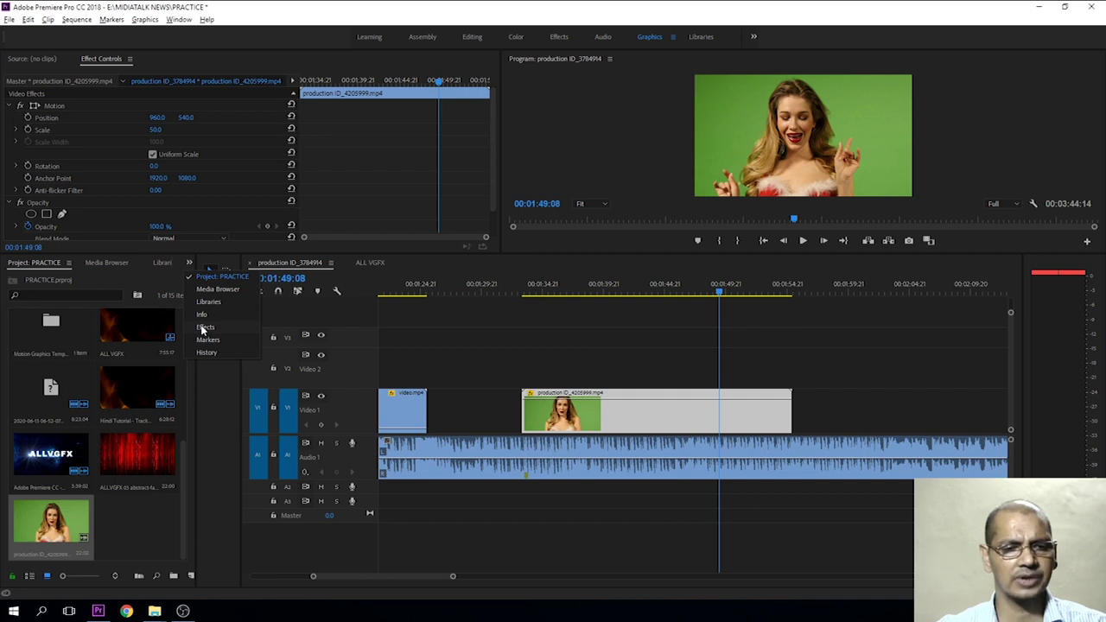
click(204, 328)
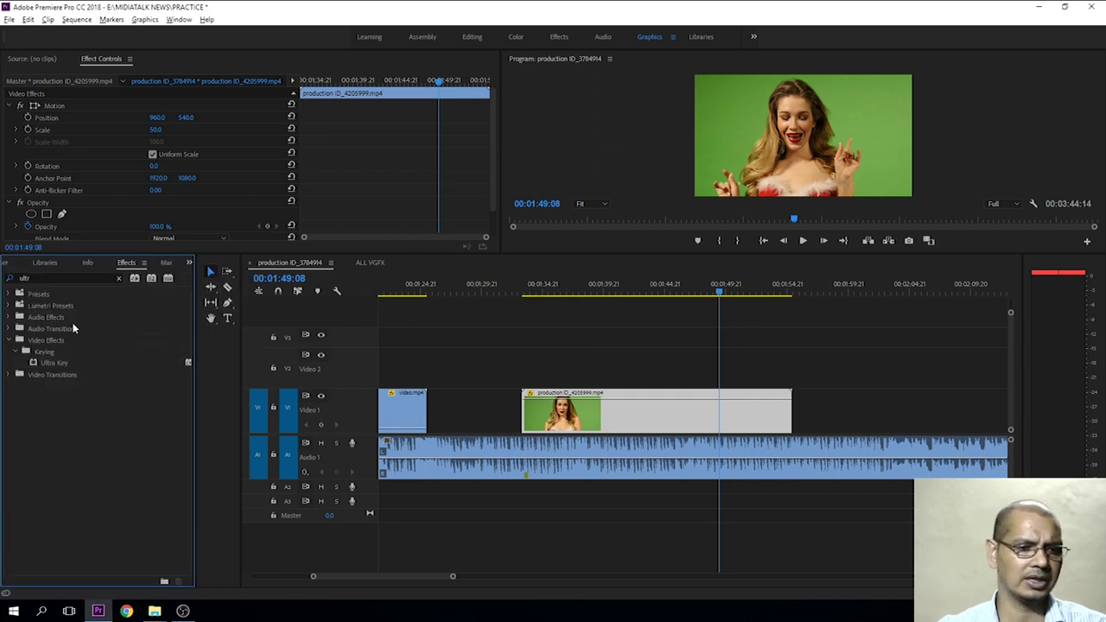
click(15, 280)
key(BackSpace)
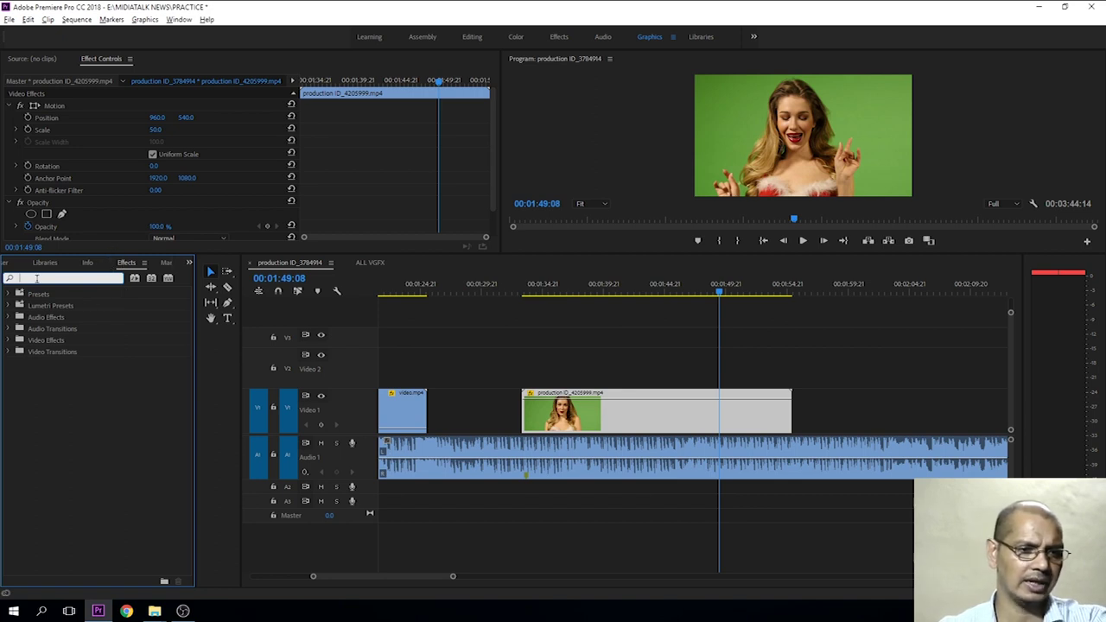
text(ultra key)
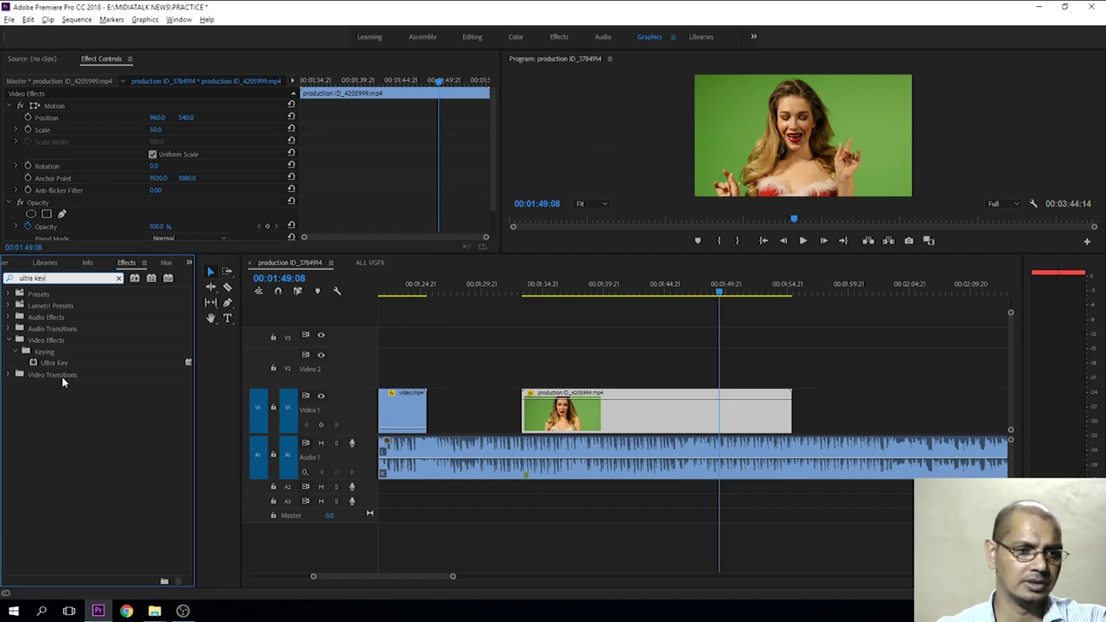
click(60, 367)
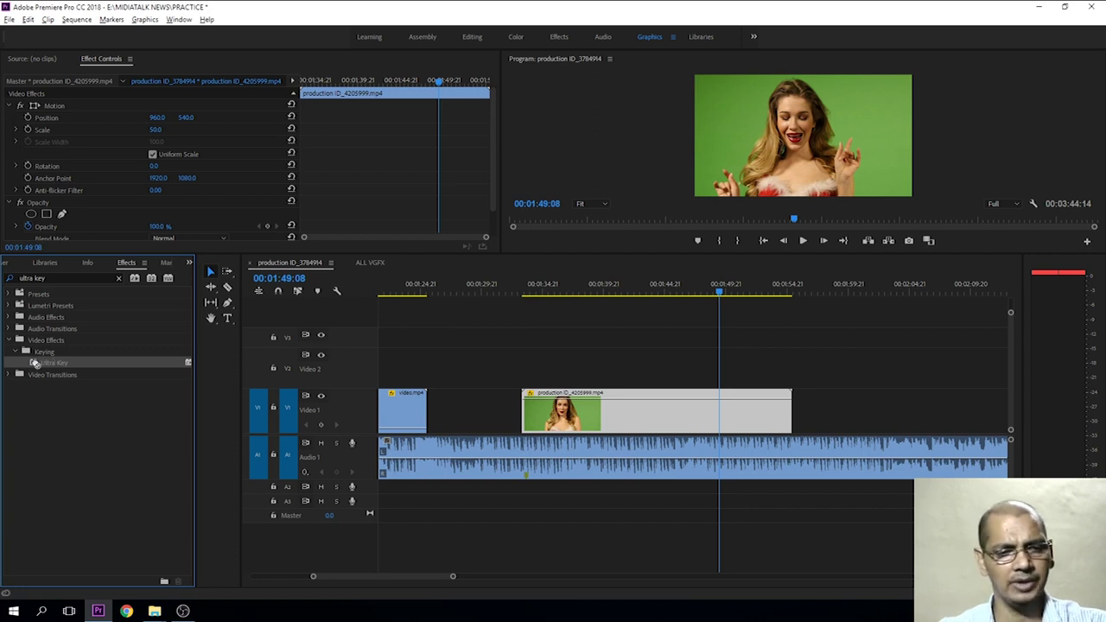
mouse_move(35, 364)
mouse_down()
mouse_move(616, 336)
mouse_move(645, 407)
mouse_up()
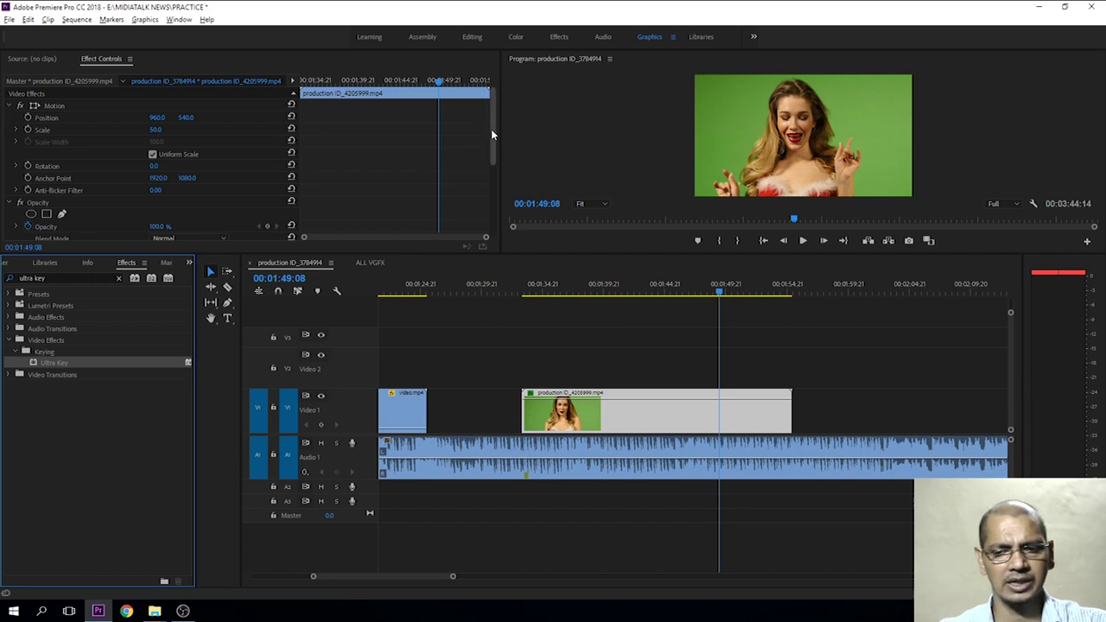
mouse_move(491, 129)
mouse_down()
mouse_move(492, 174)
mouse_move(424, 246)
mouse_move(428, 319)
mouse_up()
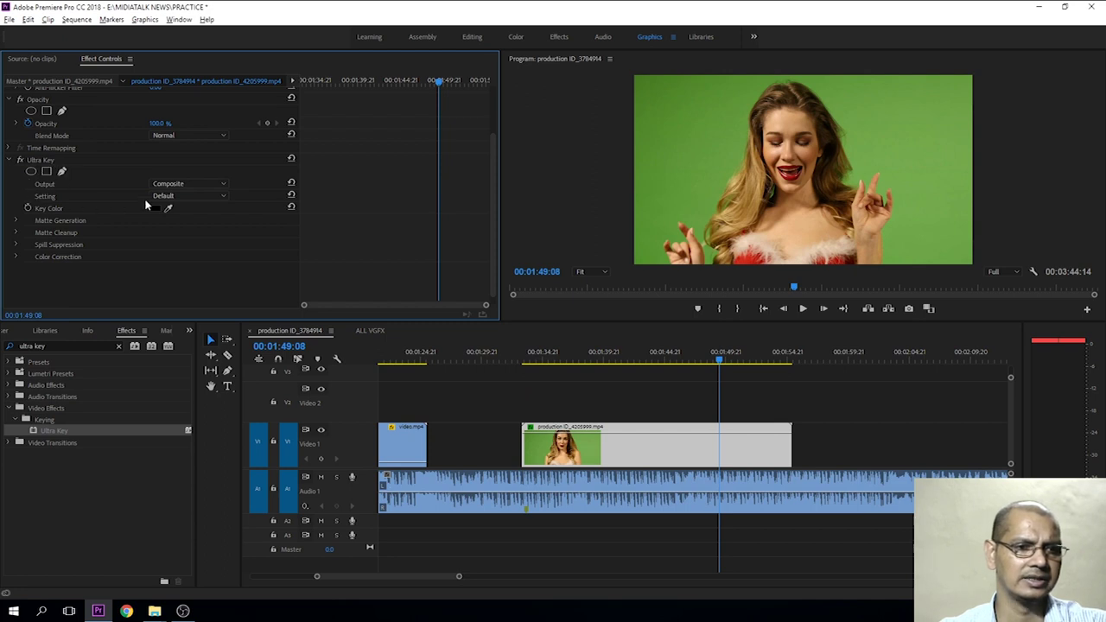
click(16, 222)
click(15, 263)
click(15, 287)
click(14, 287)
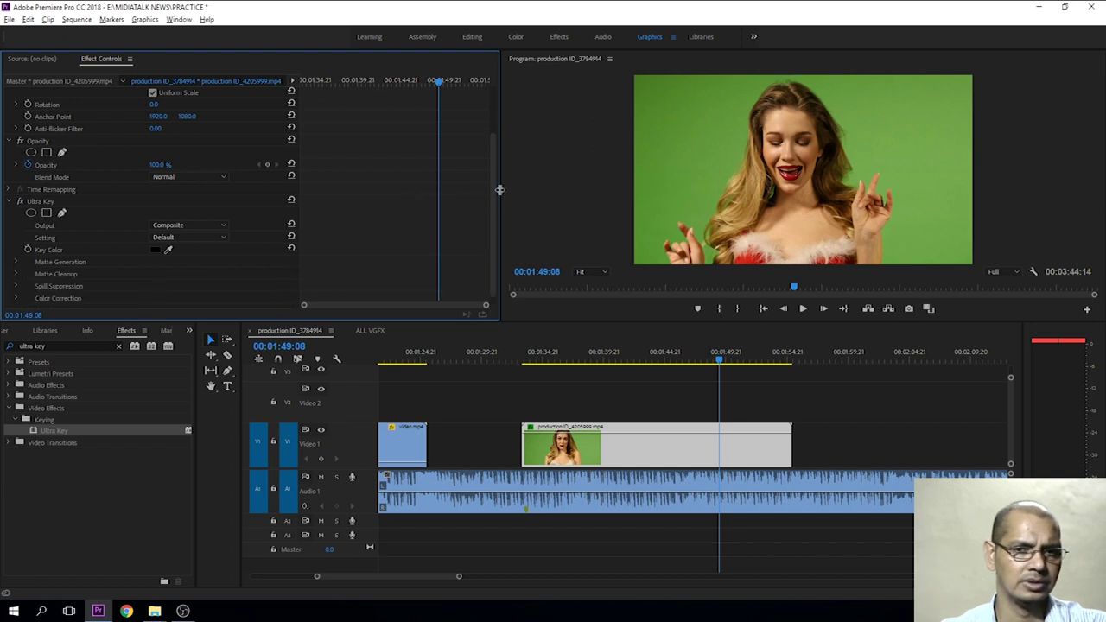
- Sample the green backdrop with the Key Color eyedropper, then check the key at earlier frames around 01:36:23
drag(490, 192, 492, 203)
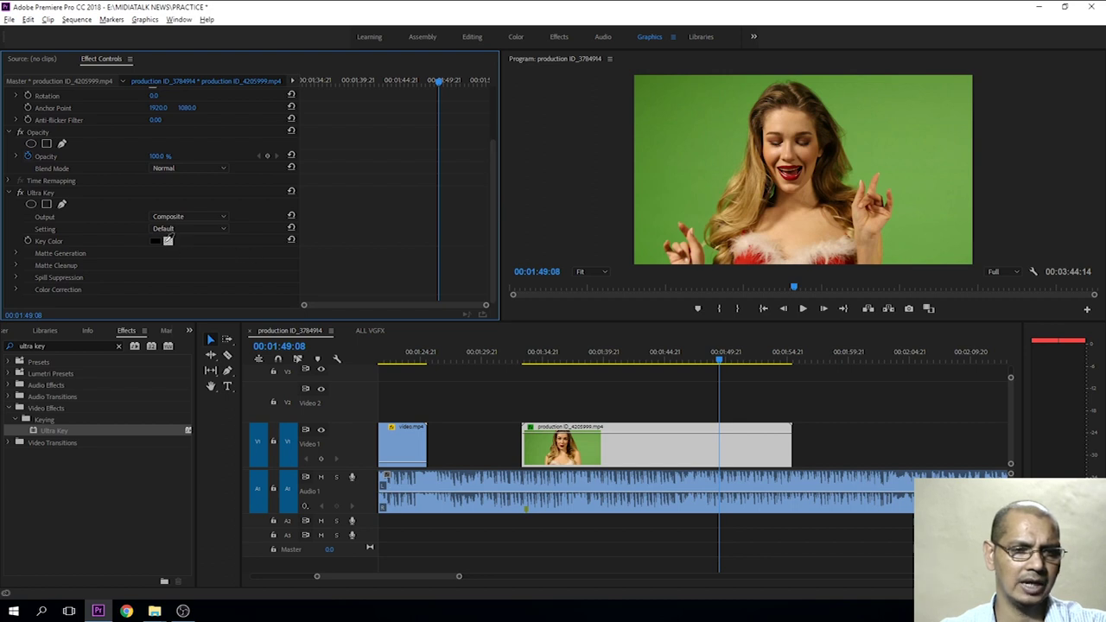
drag(169, 240, 686, 119)
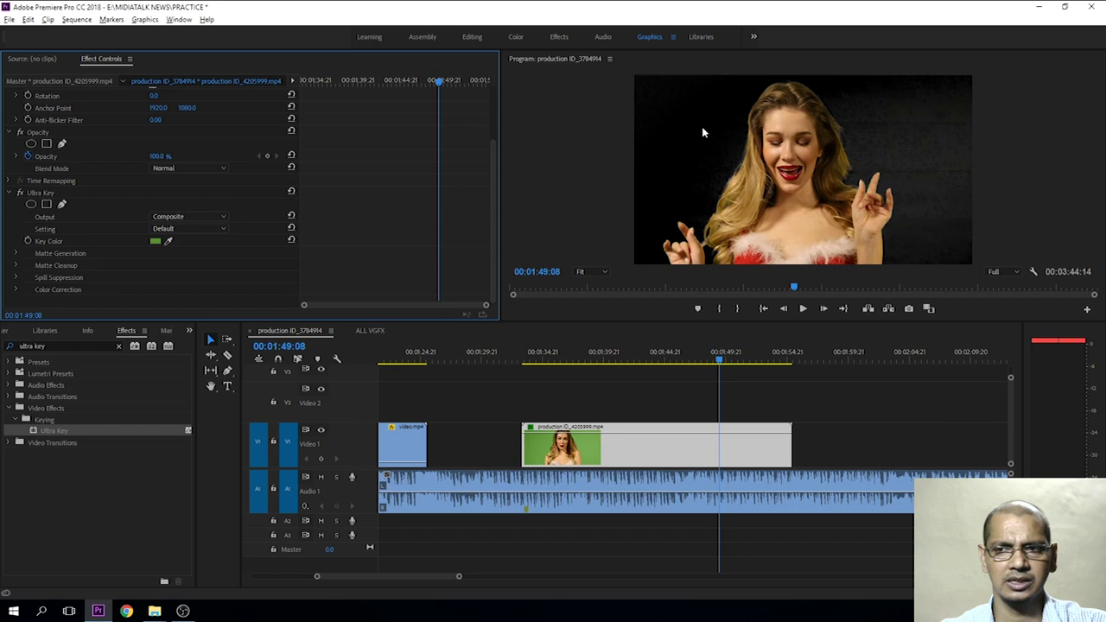
click(664, 356)
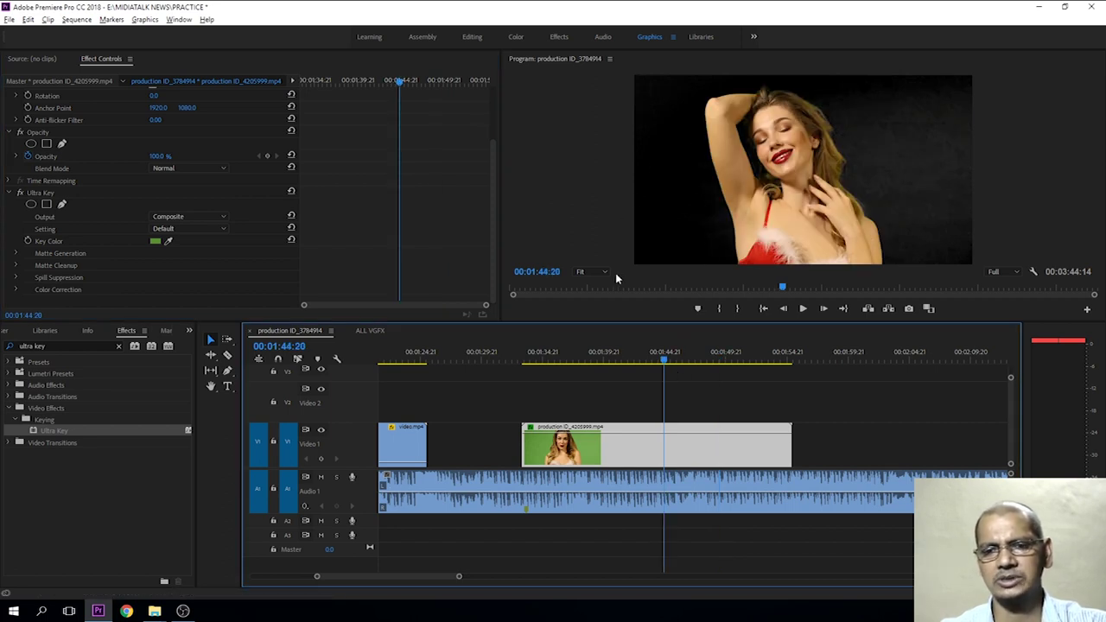
click(568, 357)
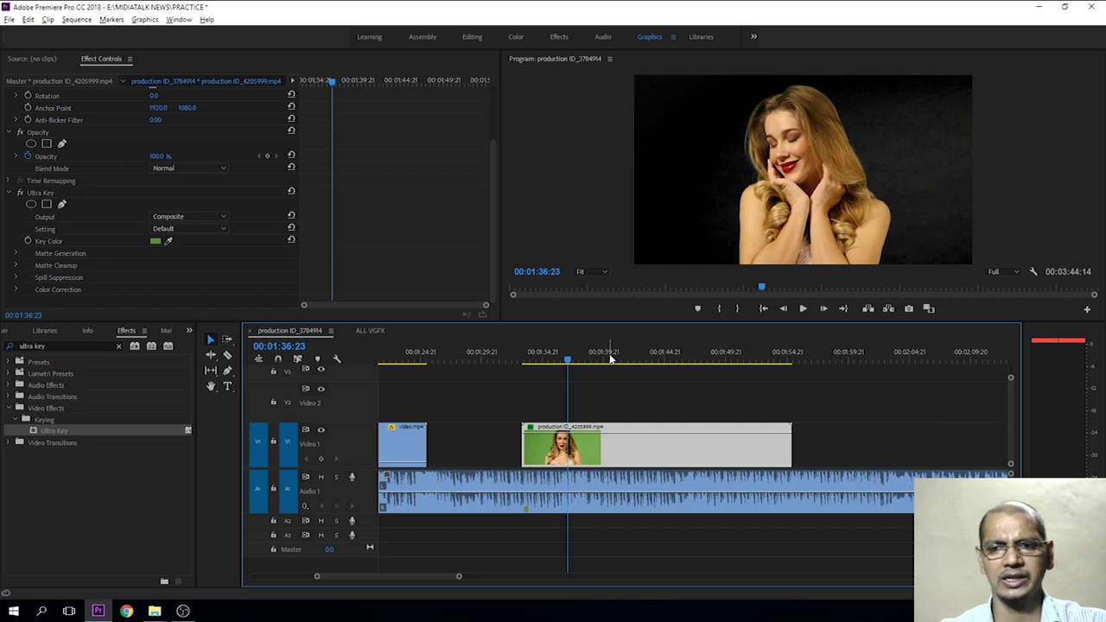
- Adjust Ultra Key Matte Cleanup to Choke 27, Soften 29, Contrast 44, briefly enlarging the Program monitor
click(15, 266)
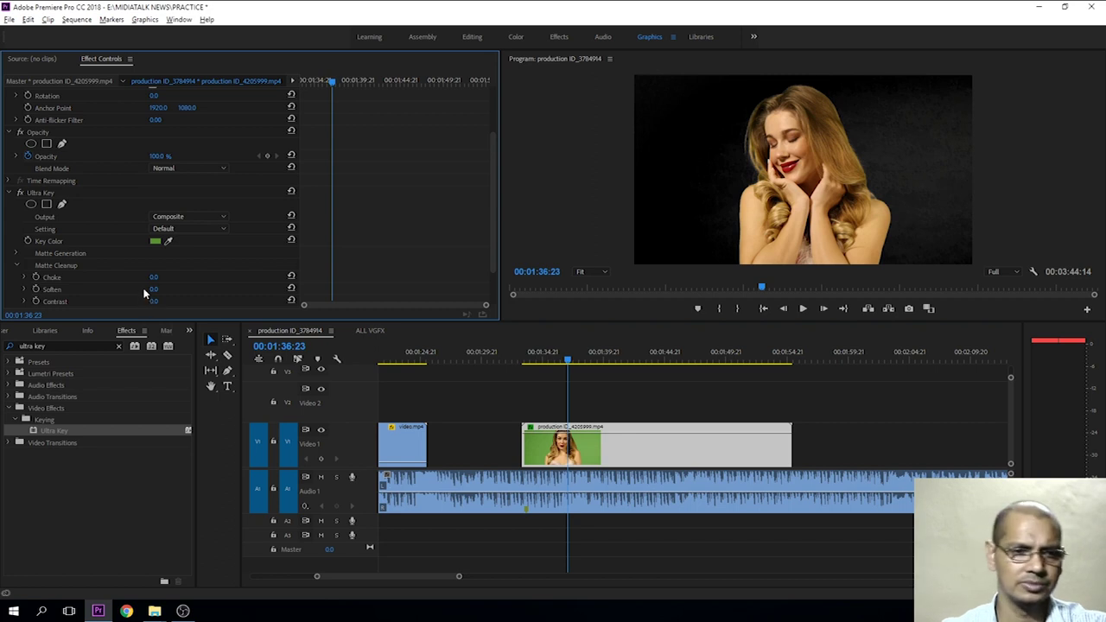
drag(154, 277, 164, 276)
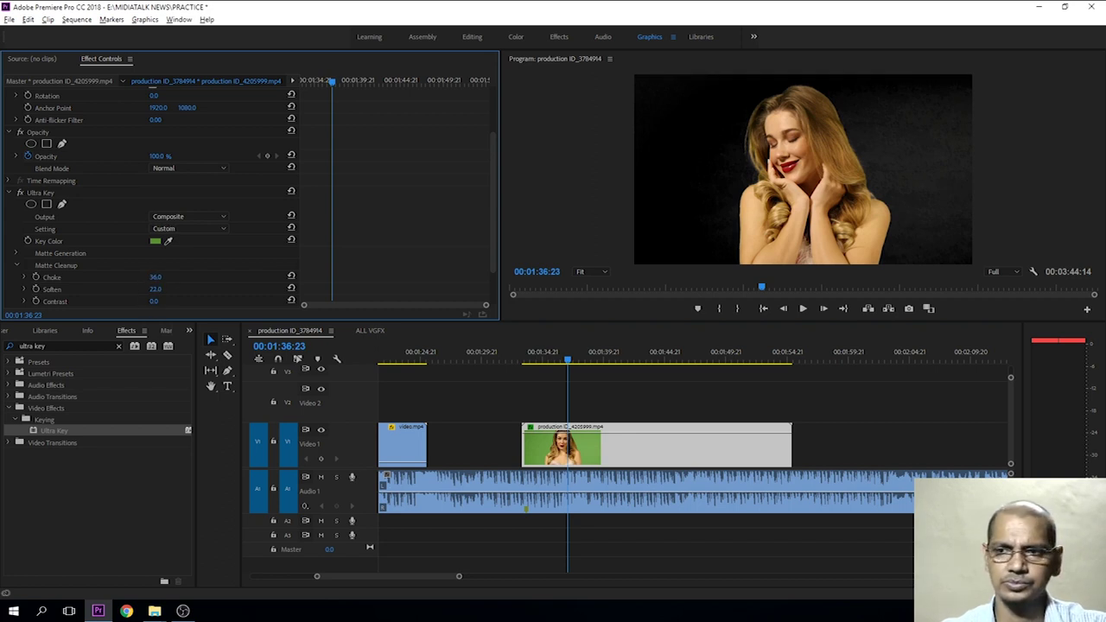
drag(154, 301, 168, 301)
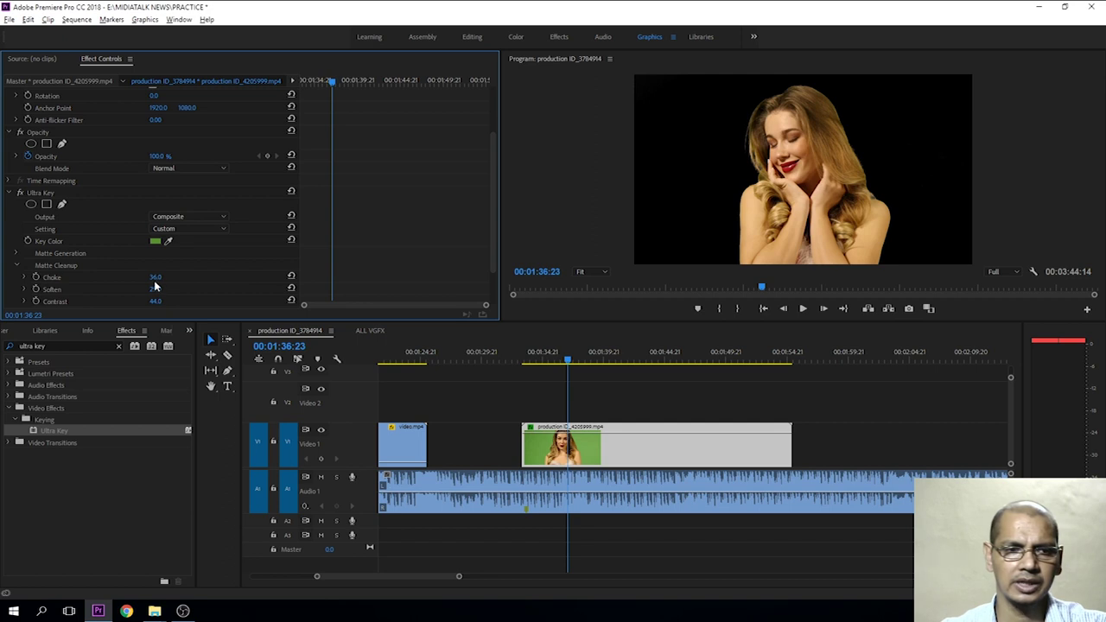
drag(156, 277, 149, 277)
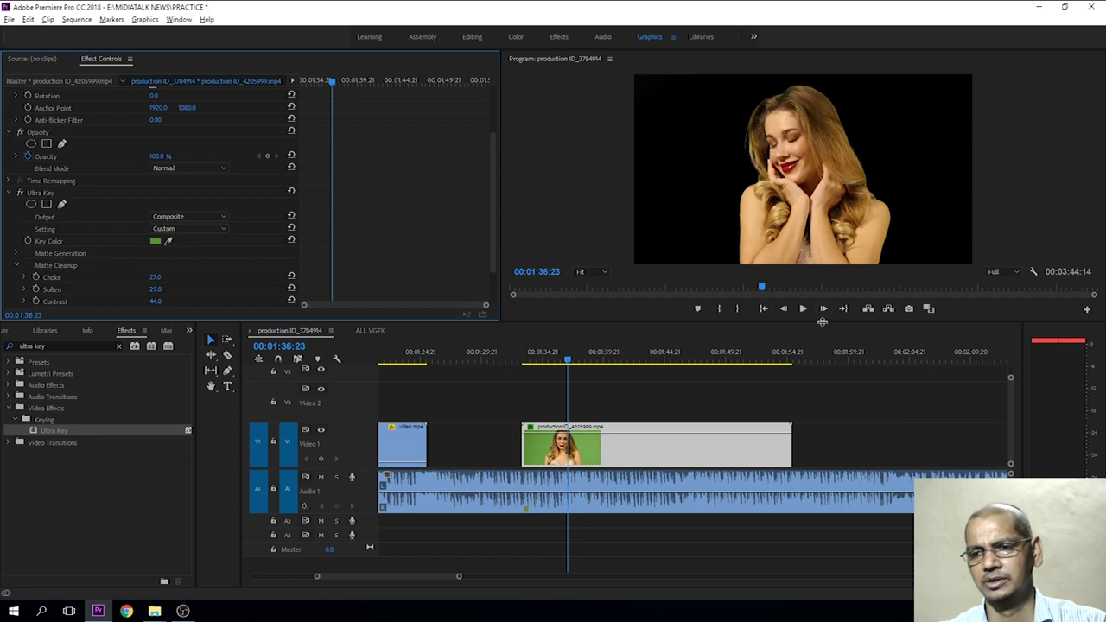
drag(822, 319, 831, 422)
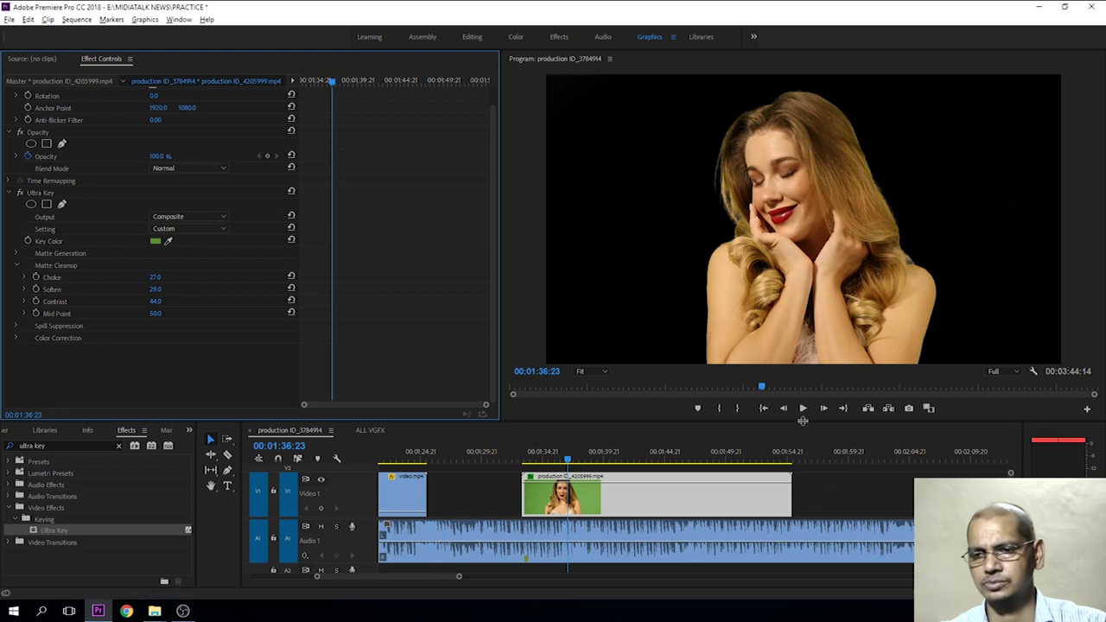
drag(802, 420, 803, 317)
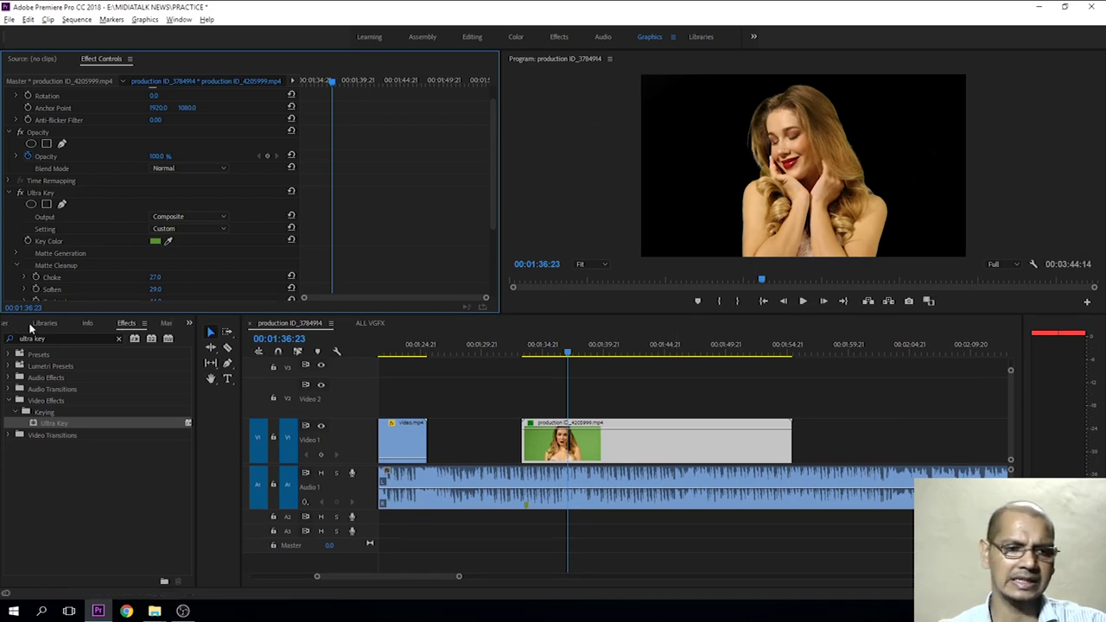
- Move the keyed clip up to Video 2 and line up the red rain clip beneath it on Video 1
click(188, 324)
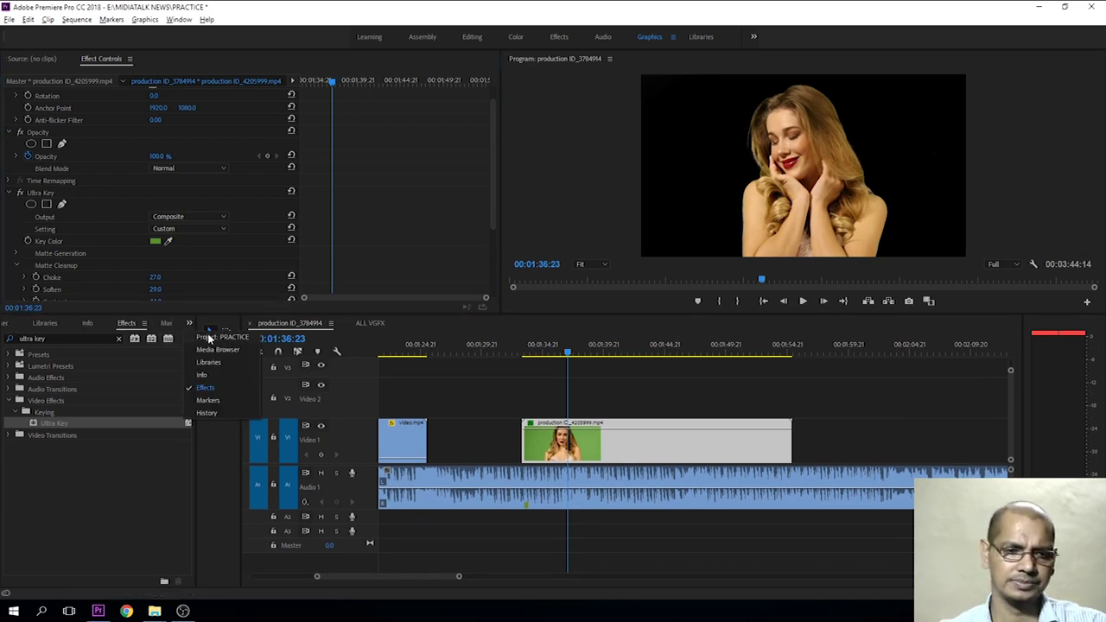
click(221, 337)
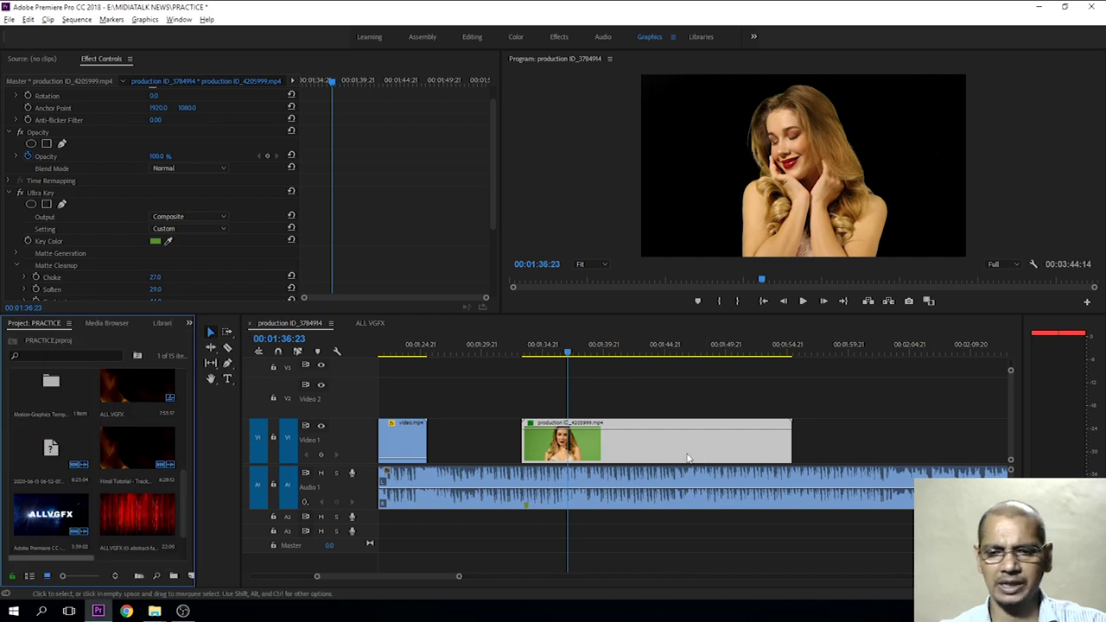
drag(626, 447, 626, 410)
drag(136, 514, 567, 450)
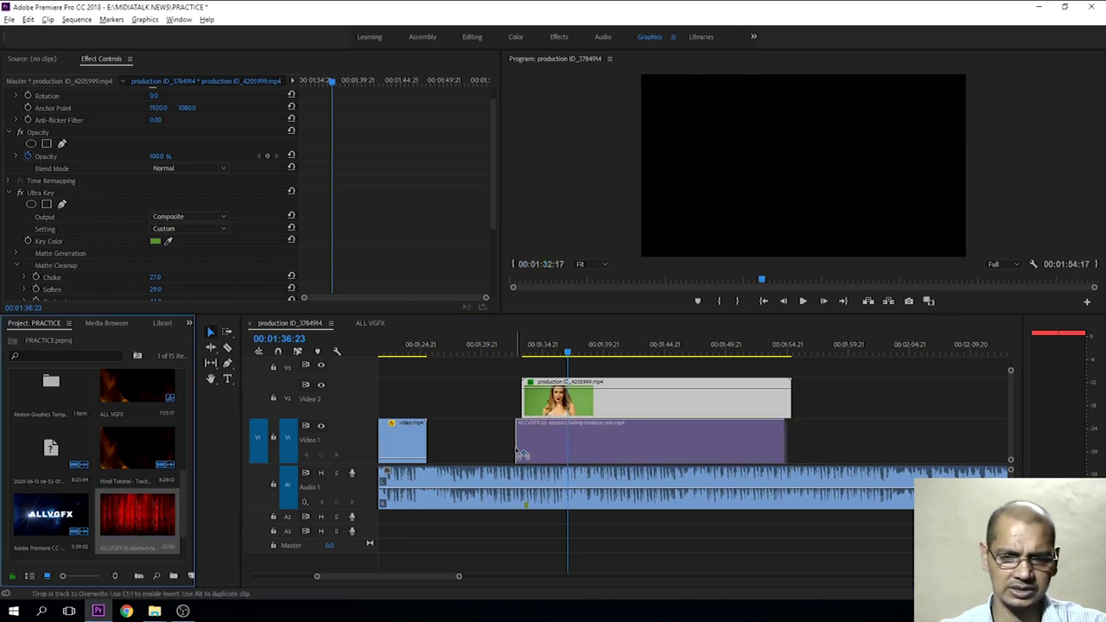
drag(566, 450, 525, 449)
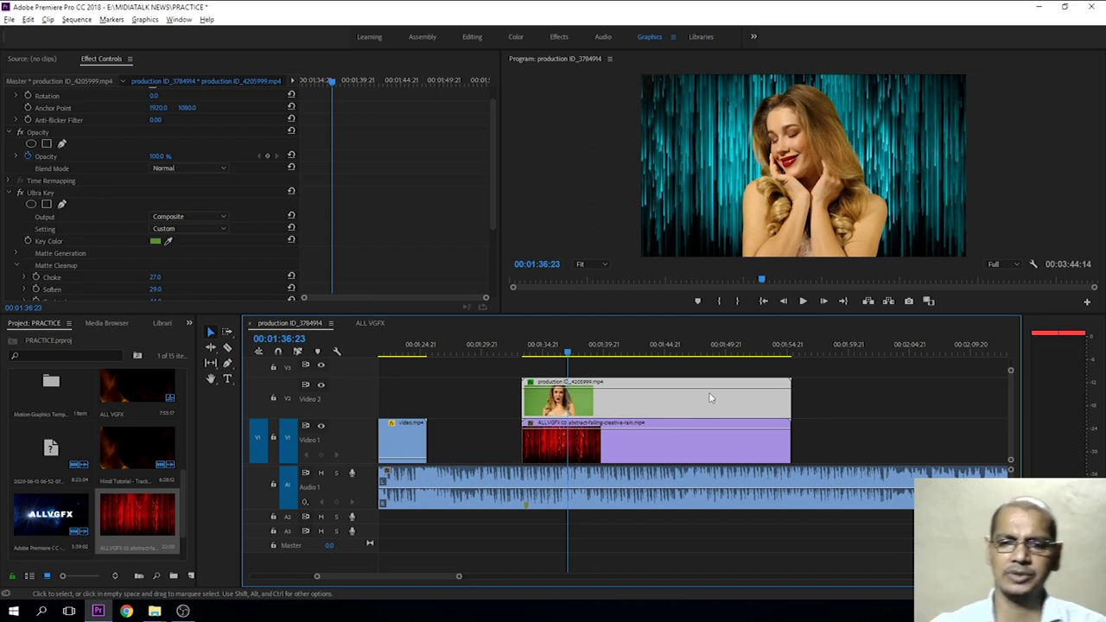
click(603, 346)
key(space)
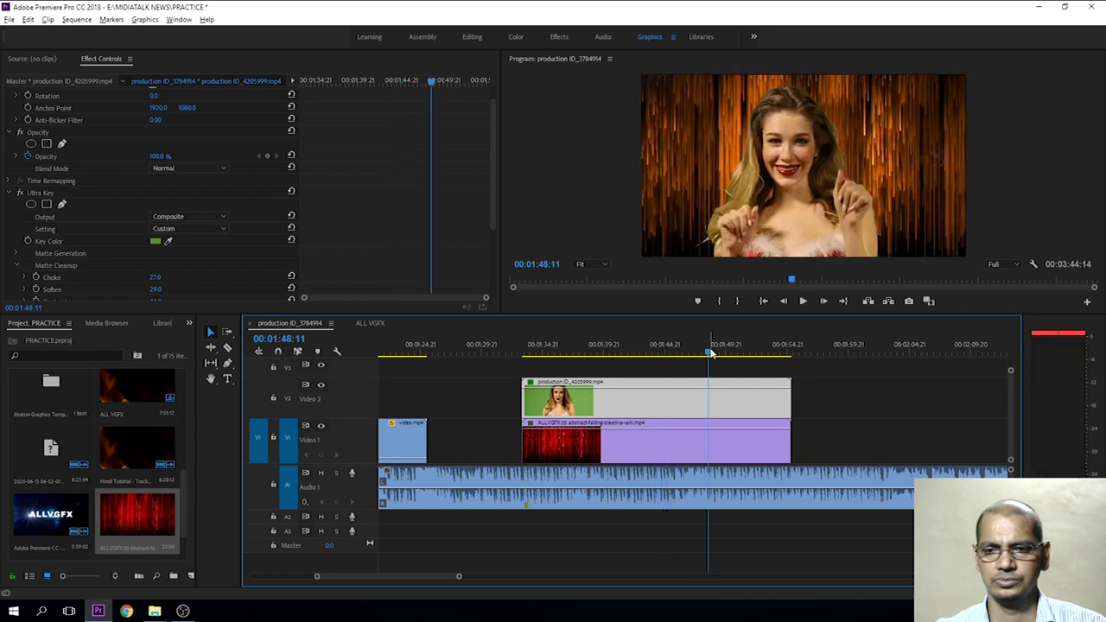
key(space)
click(757, 353)
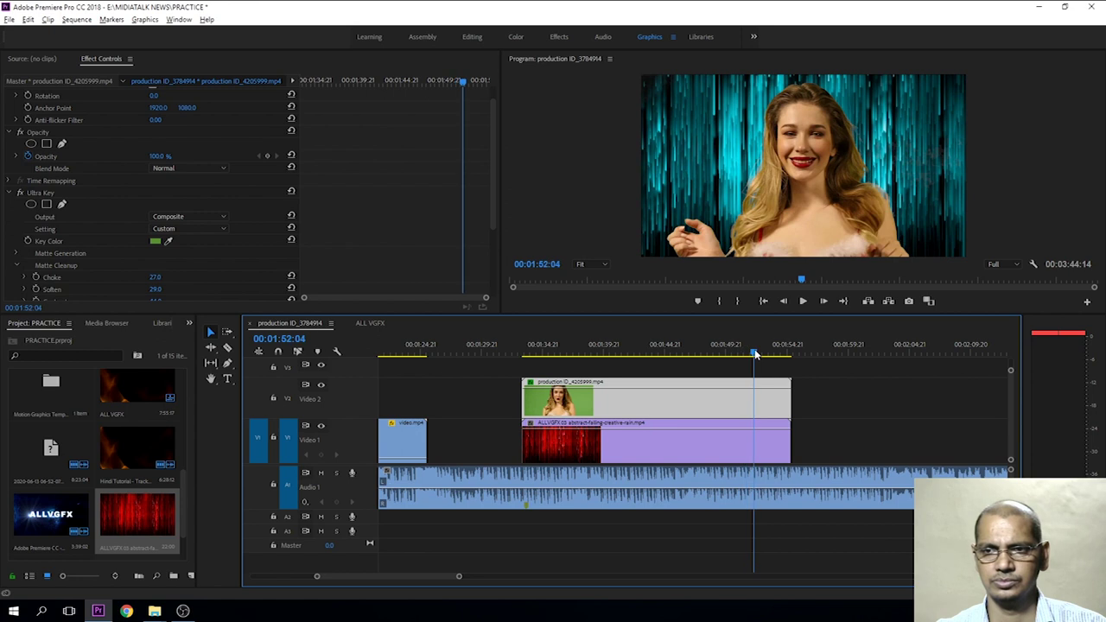